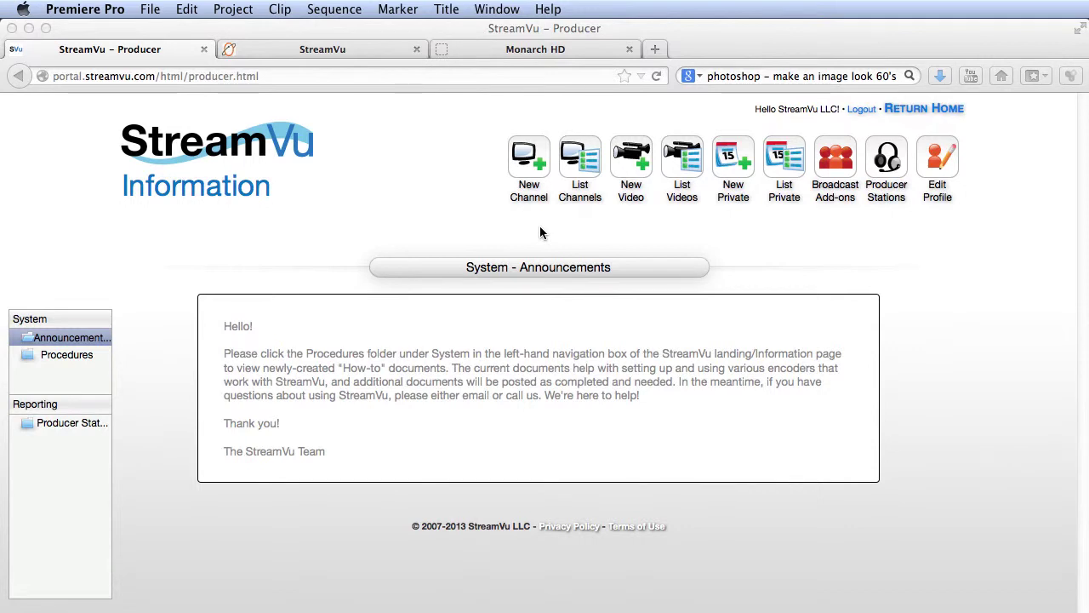
# Open the Producer Stations controls and select the available producer station
pyautogui.click(532, 165)
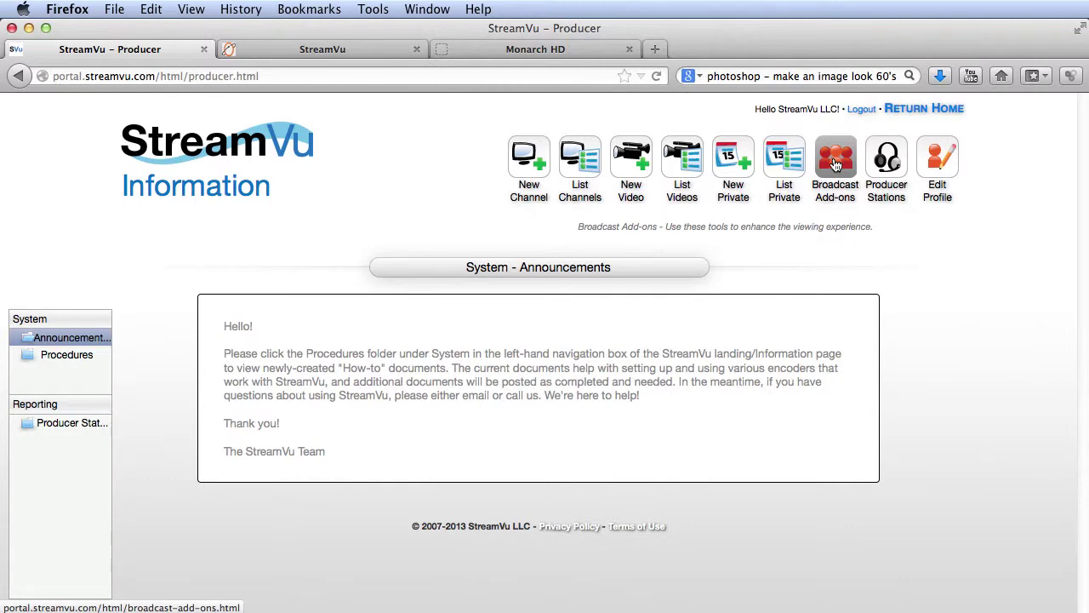
pyautogui.click(898, 162)
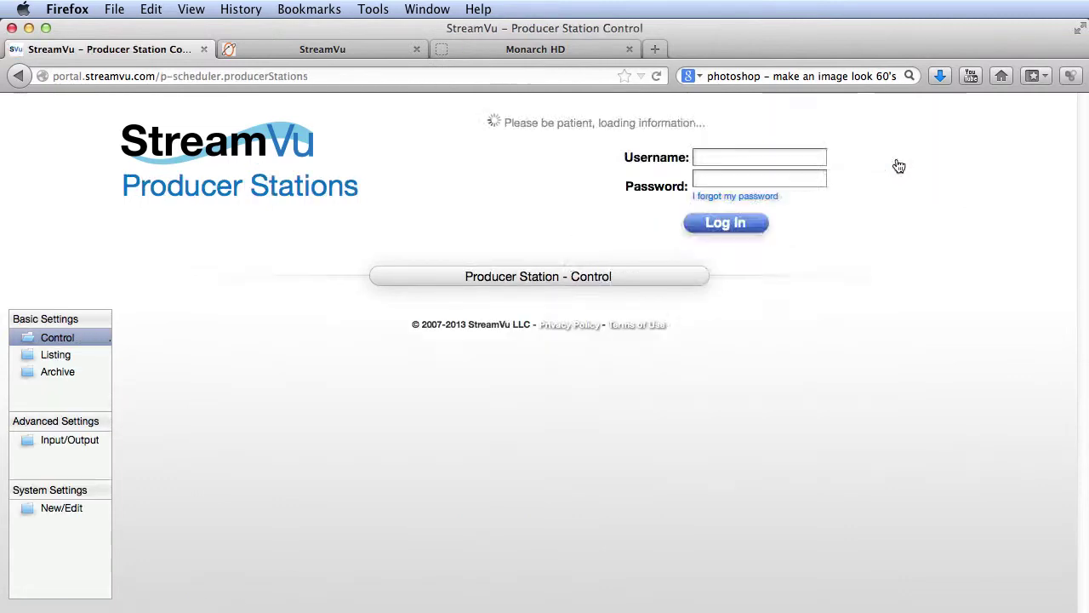
pyautogui.scroll(-2, 896, 161)
pyautogui.scroll(-2, 897, 164)
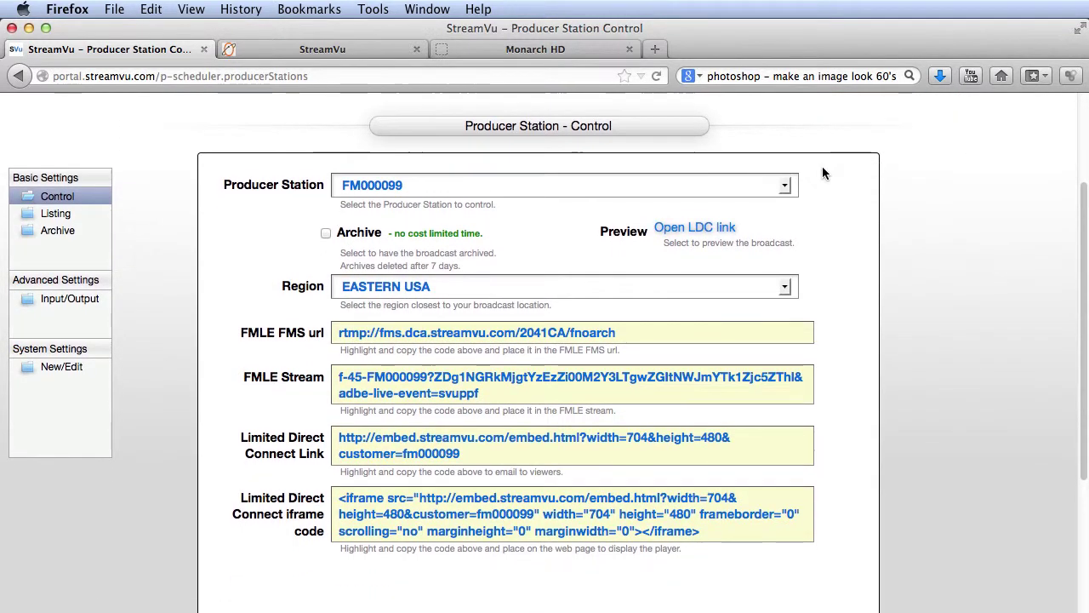
pyautogui.click(785, 185)
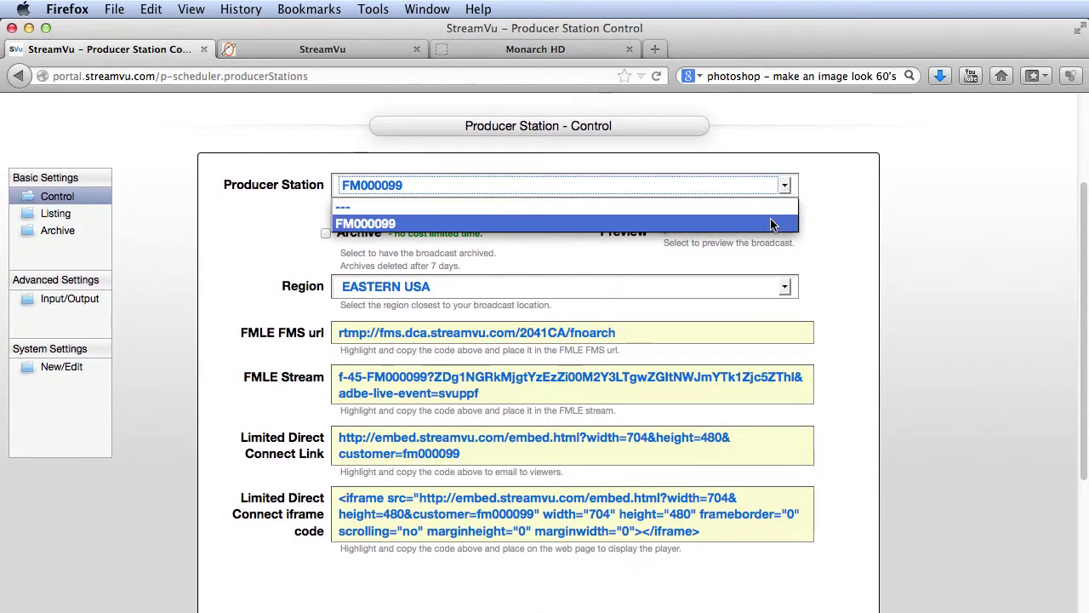
pyautogui.click(772, 224)
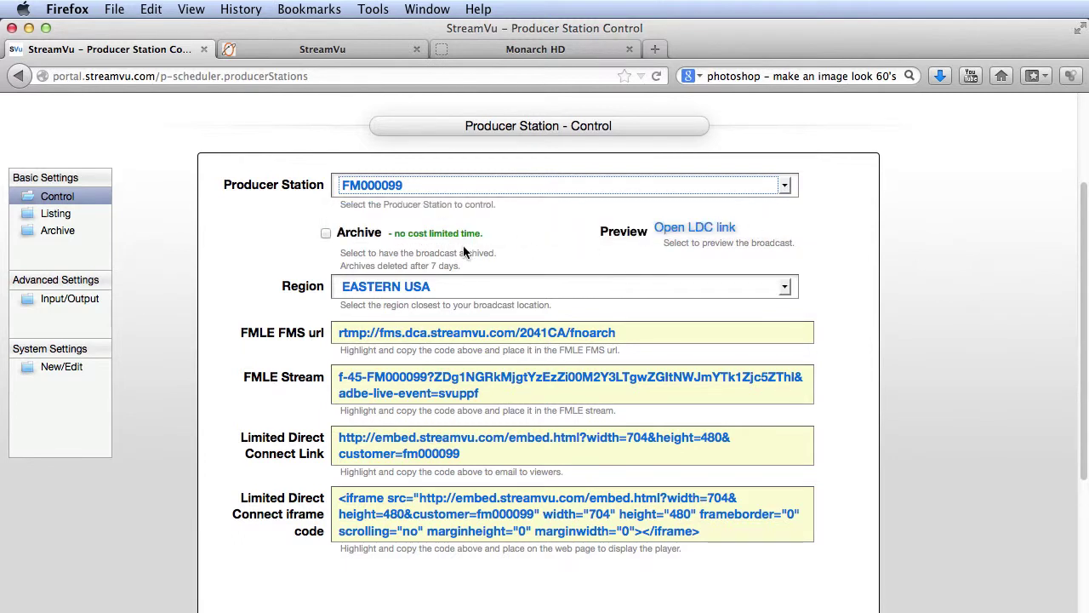
# Enable broadcast archiving for the producer station, acknowledge the FMLE FMS url change, and disable archiving again
pyautogui.click(326, 233)
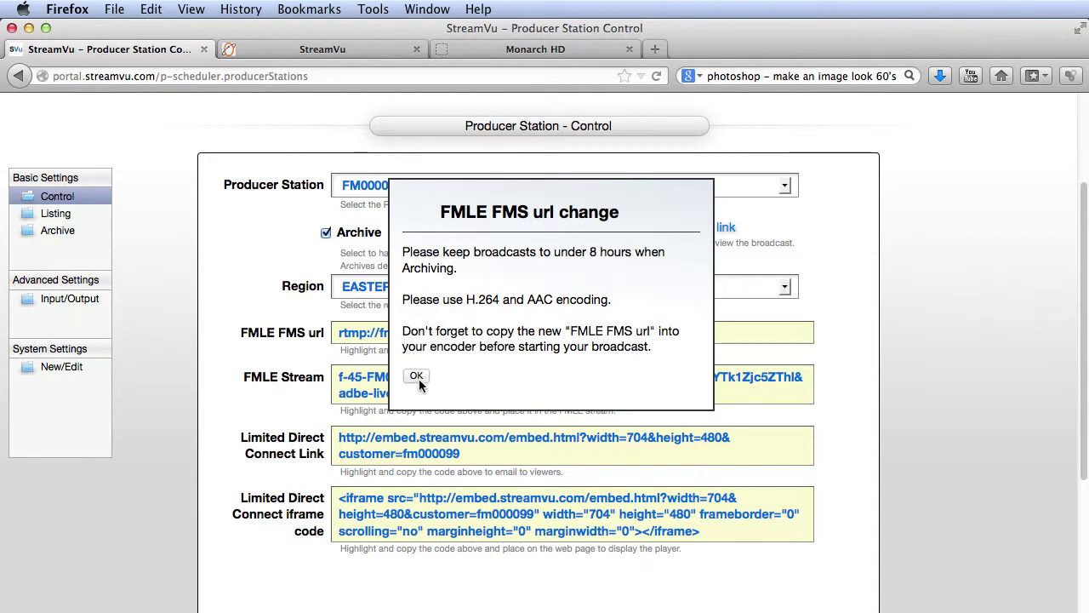
pyautogui.click(416, 375)
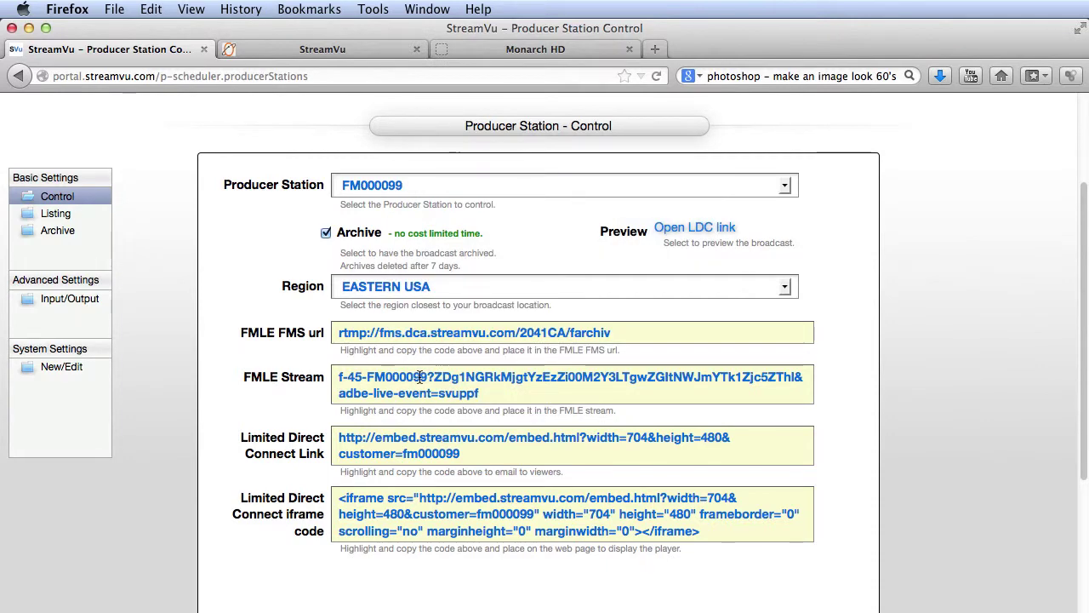
pyautogui.click(326, 233)
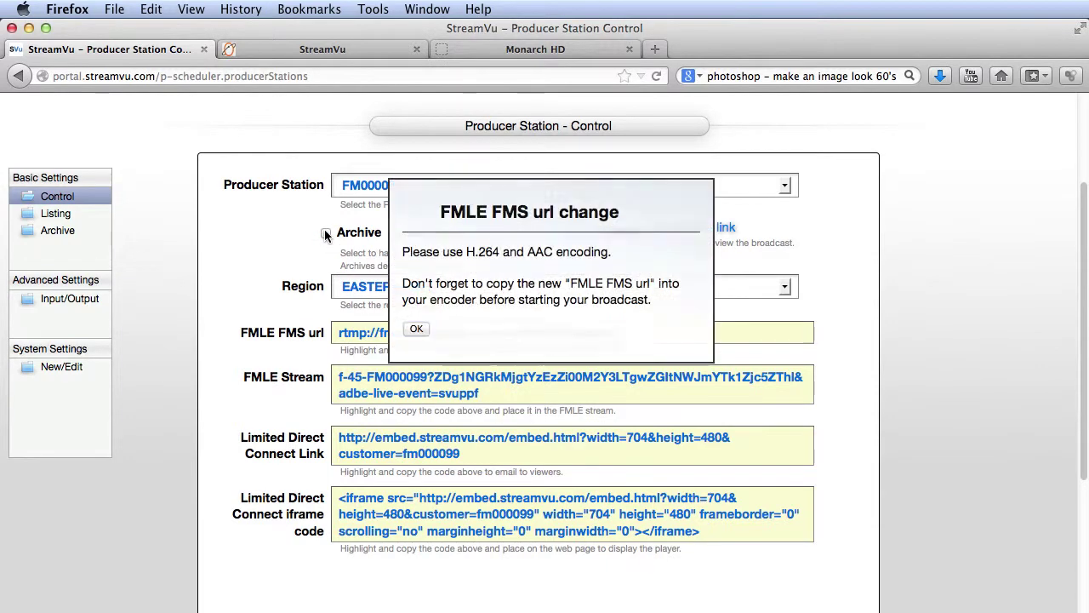
pyautogui.click(417, 328)
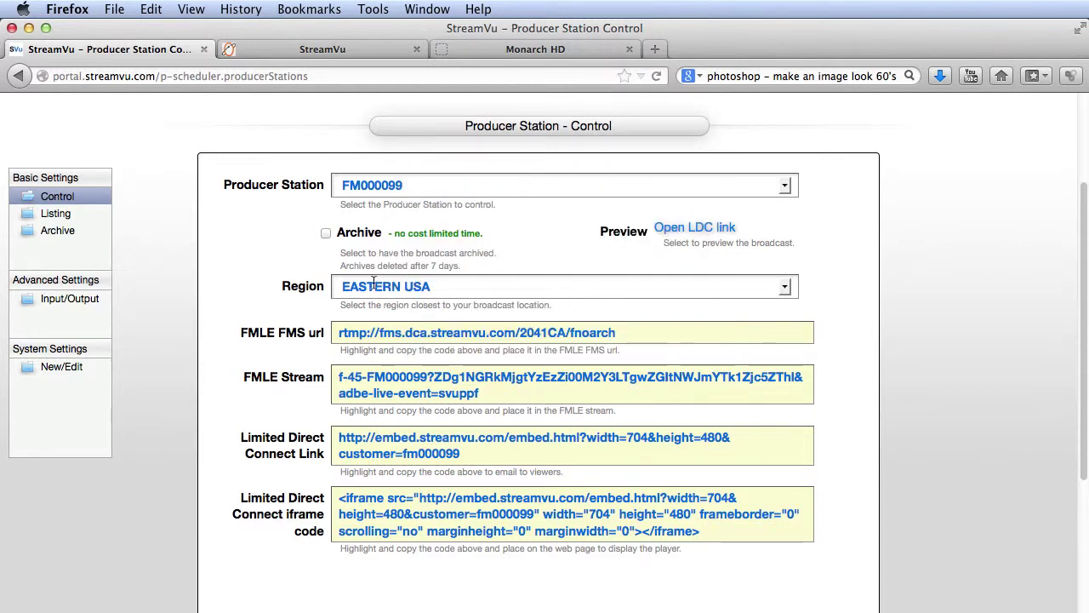
# Choose EASTERN USA as the station's region, preview the broadcast through the LDC link, and return to the station controls
pyautogui.click(785, 293)
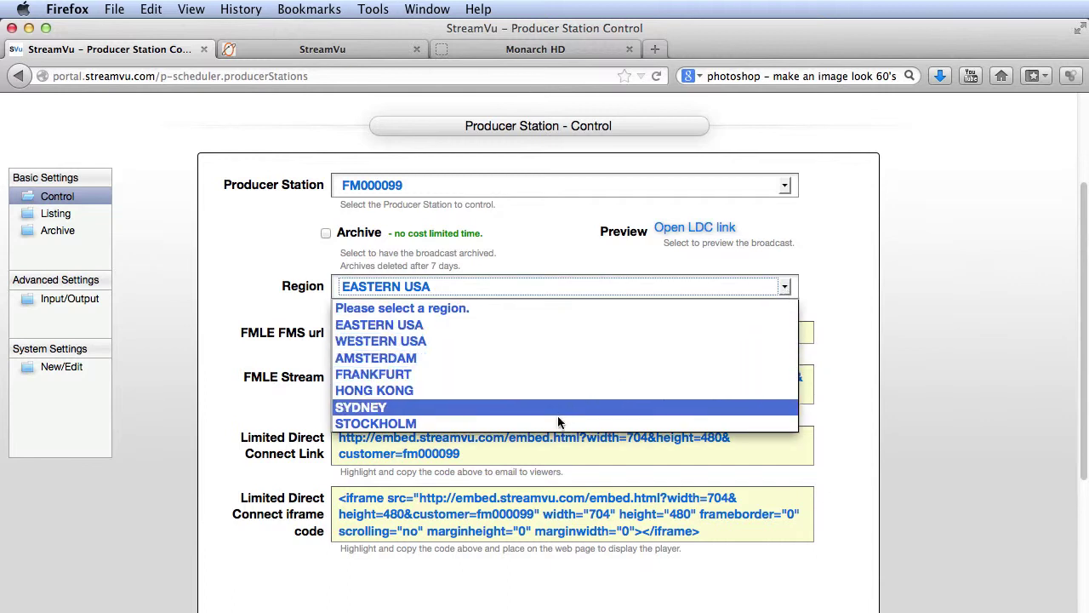
pyautogui.click(530, 324)
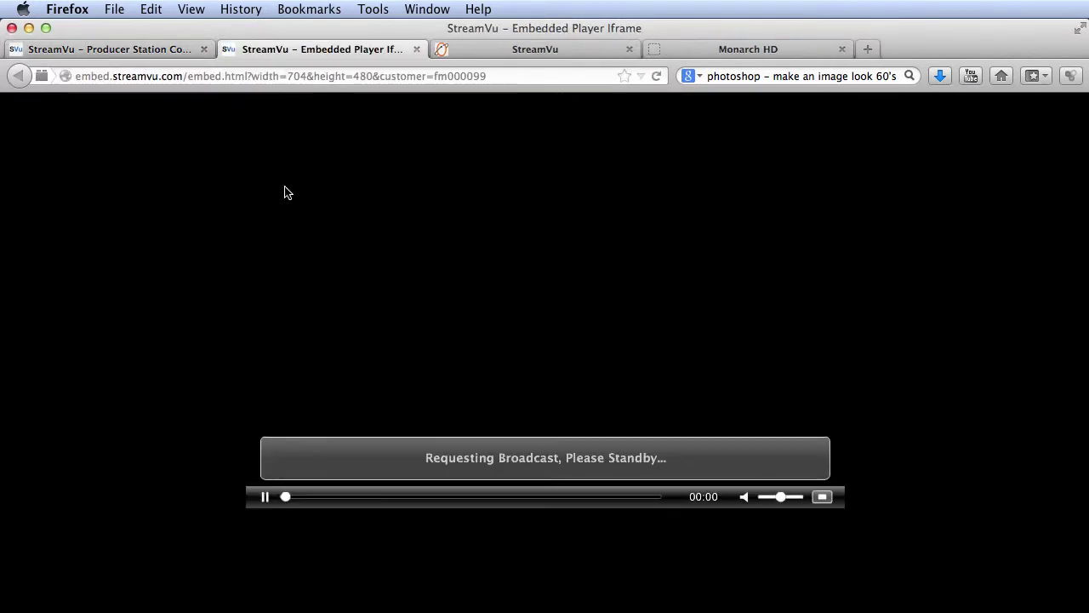
pyautogui.click(146, 48)
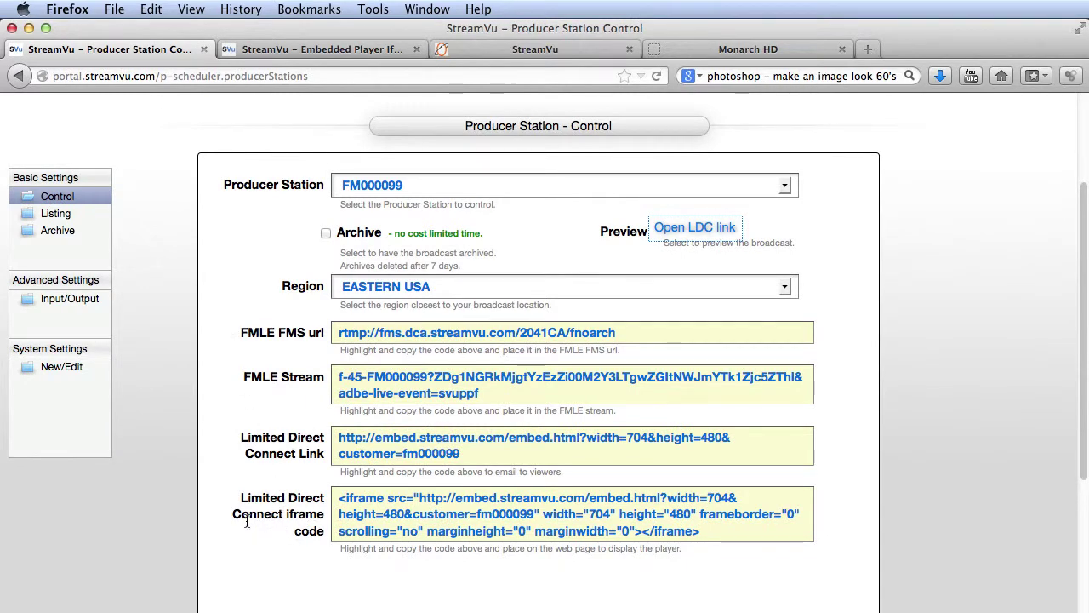
# Open the Broadcast Add-ons, preview the Chat widget, and return to its configuration
pyautogui.scroll(3, 247, 522)
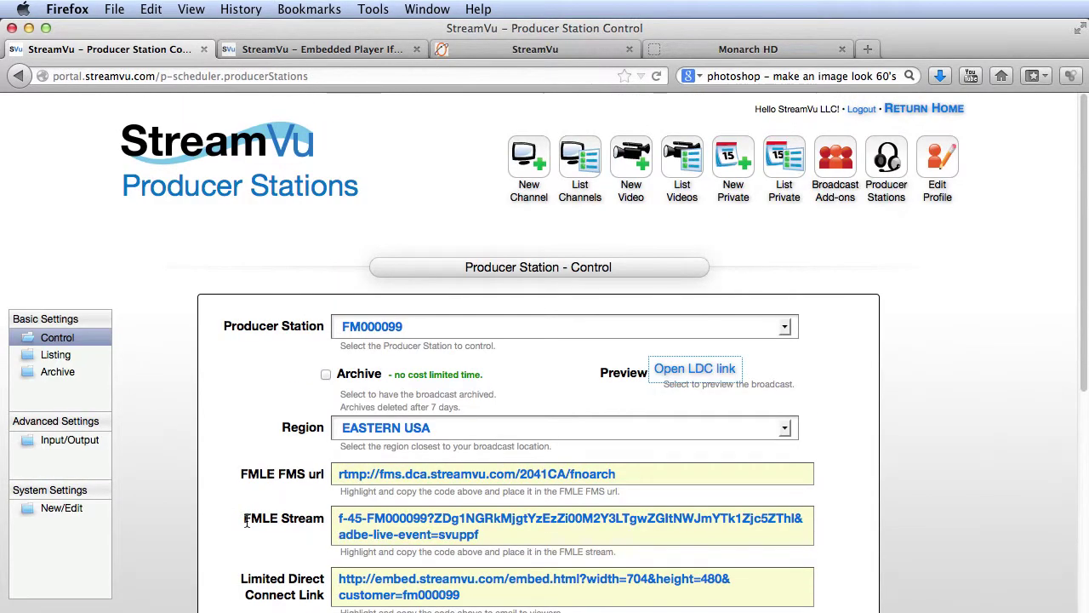
pyautogui.click(835, 169)
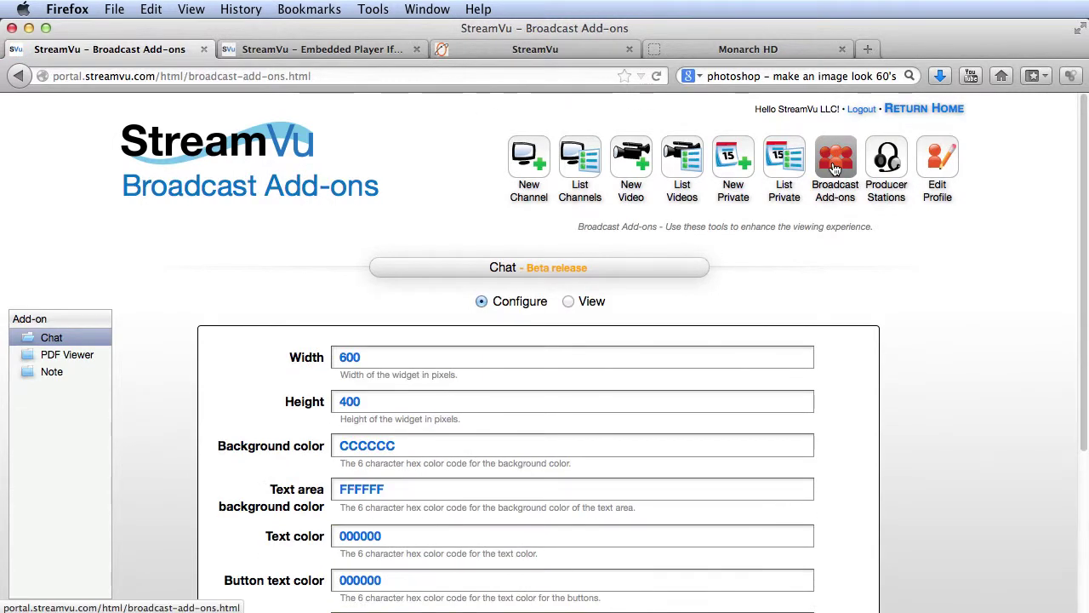
pyautogui.scroll(-3, 834, 169)
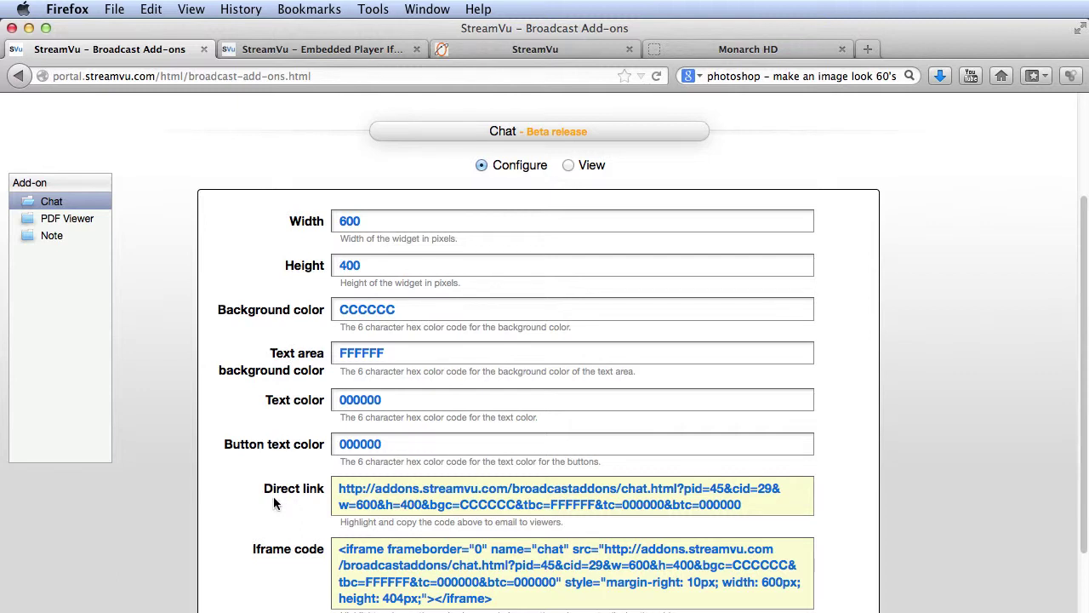
pyautogui.click(568, 166)
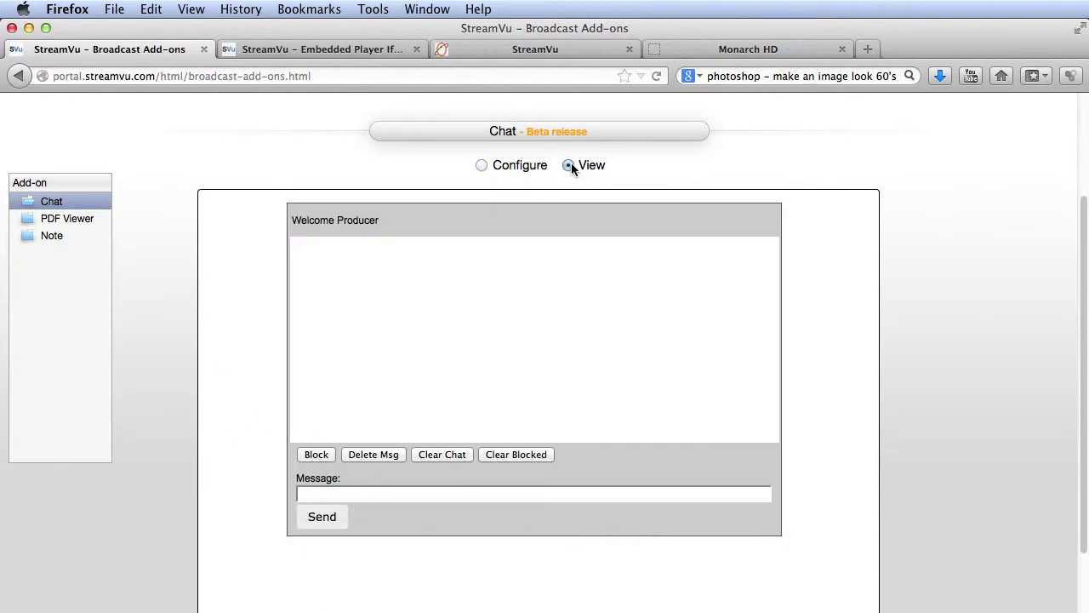
pyautogui.click(481, 165)
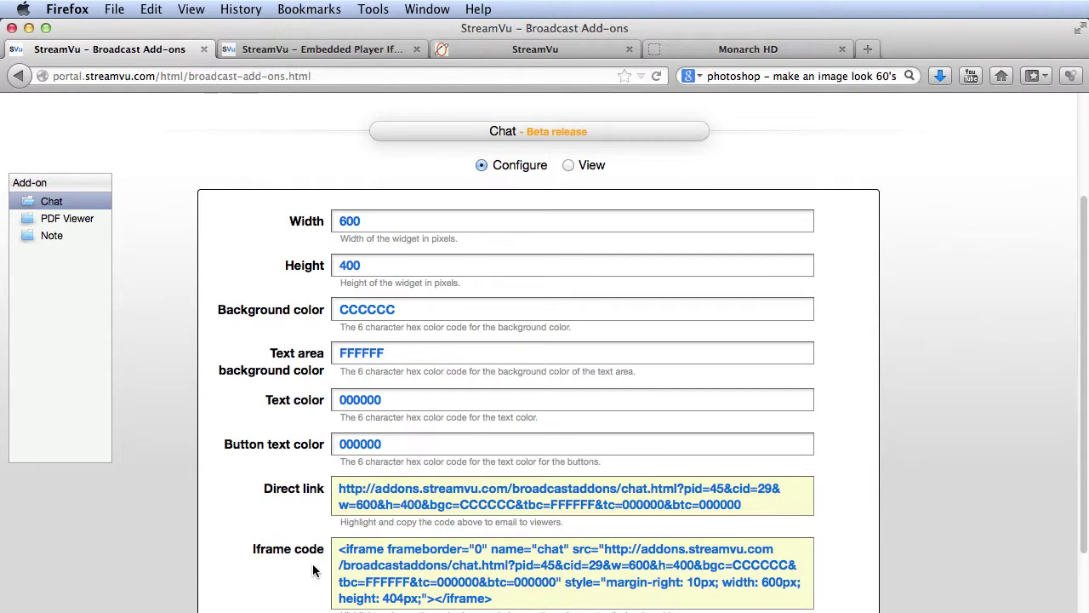
# Upload "en_monarch_hd_datasheet copy.pdf" to the PDF Viewer add-on, preview it, and return to the configuration
pyautogui.click(60, 218)
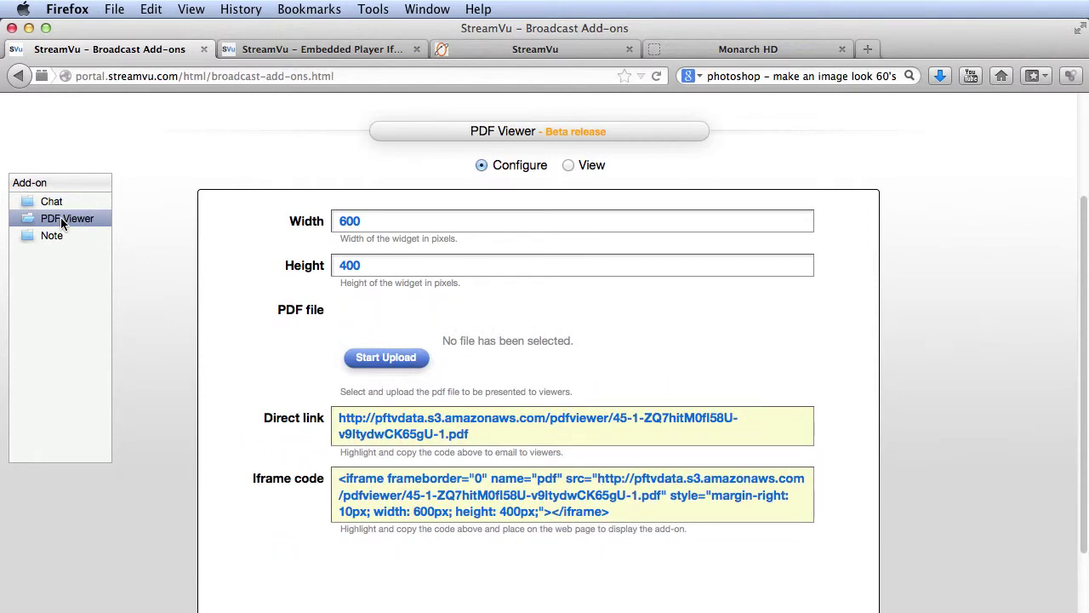
pyautogui.click(388, 315)
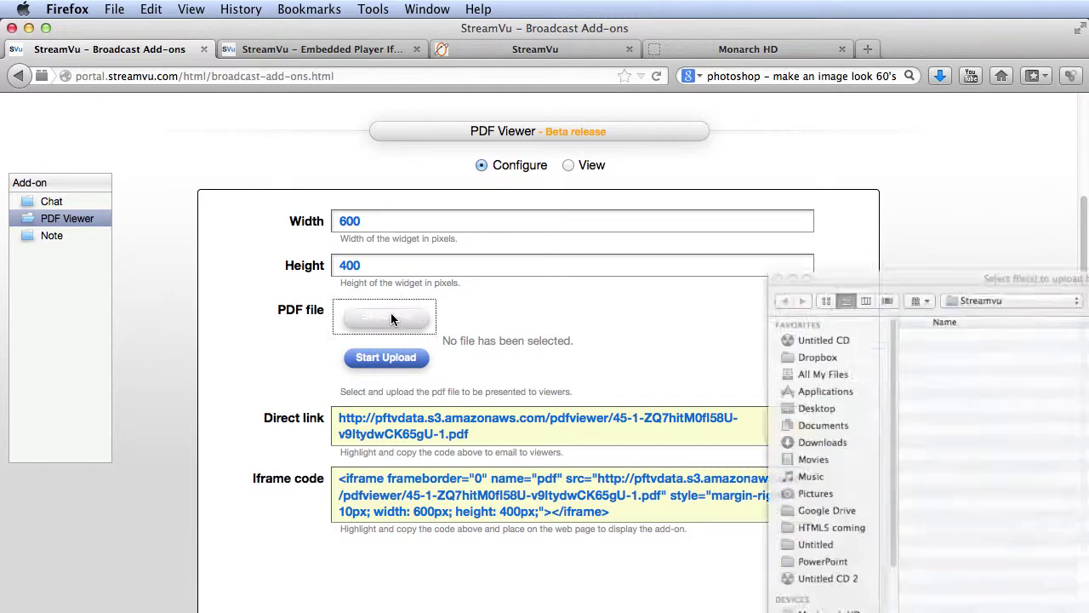
pyautogui.moveTo(933, 241); pyautogui.dragTo(464, 102)
pyautogui.click(509, 267)
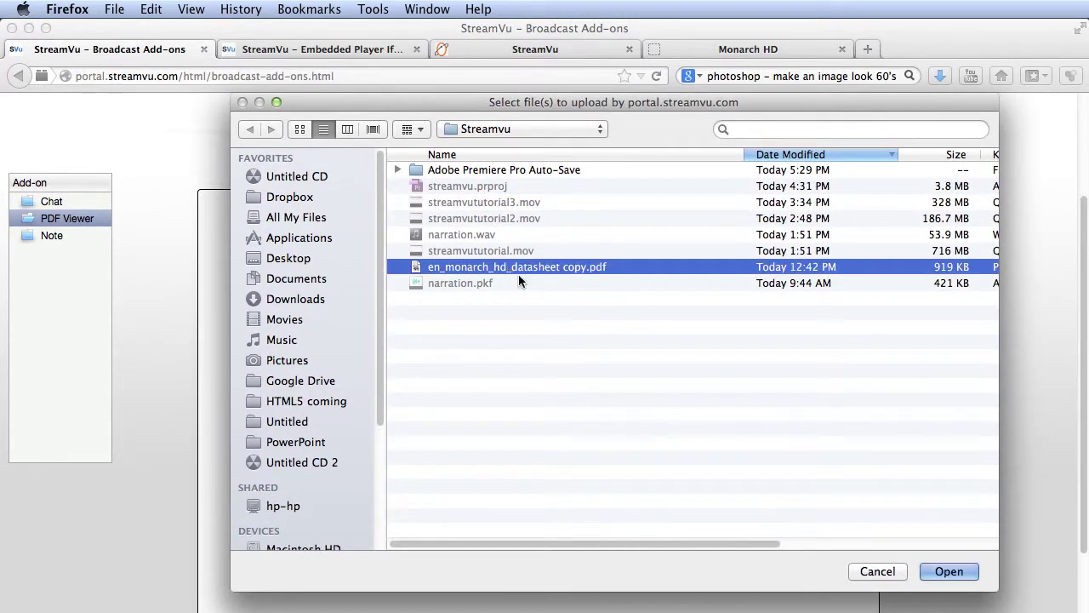
pyautogui.click(945, 571)
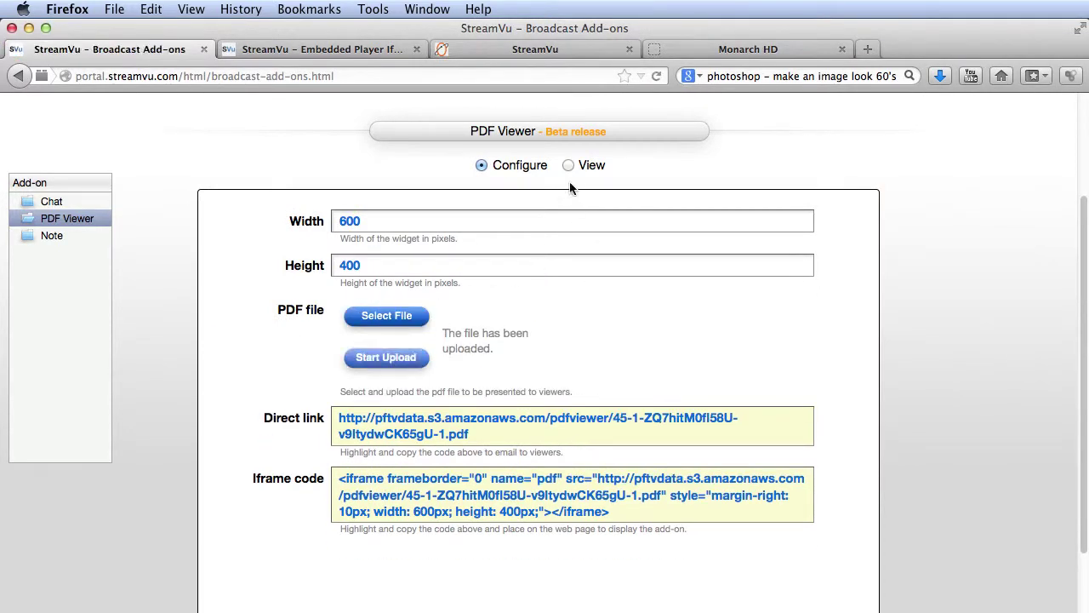
pyautogui.click(567, 167)
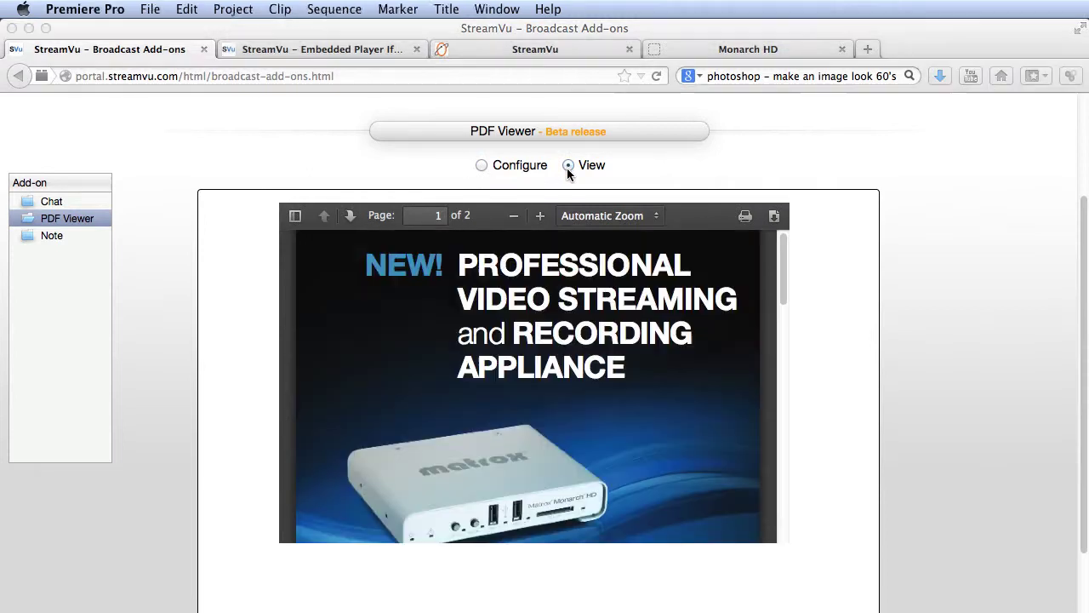
pyautogui.click(482, 165)
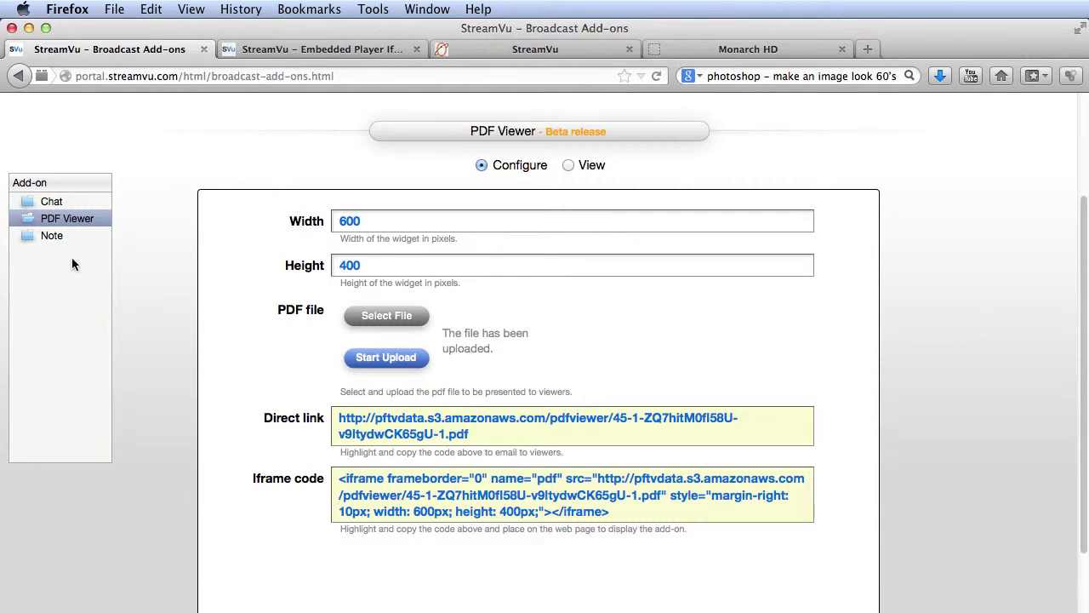
# Open the Note add-on, preview its widget, and return to its configuration
pyautogui.click(52, 237)
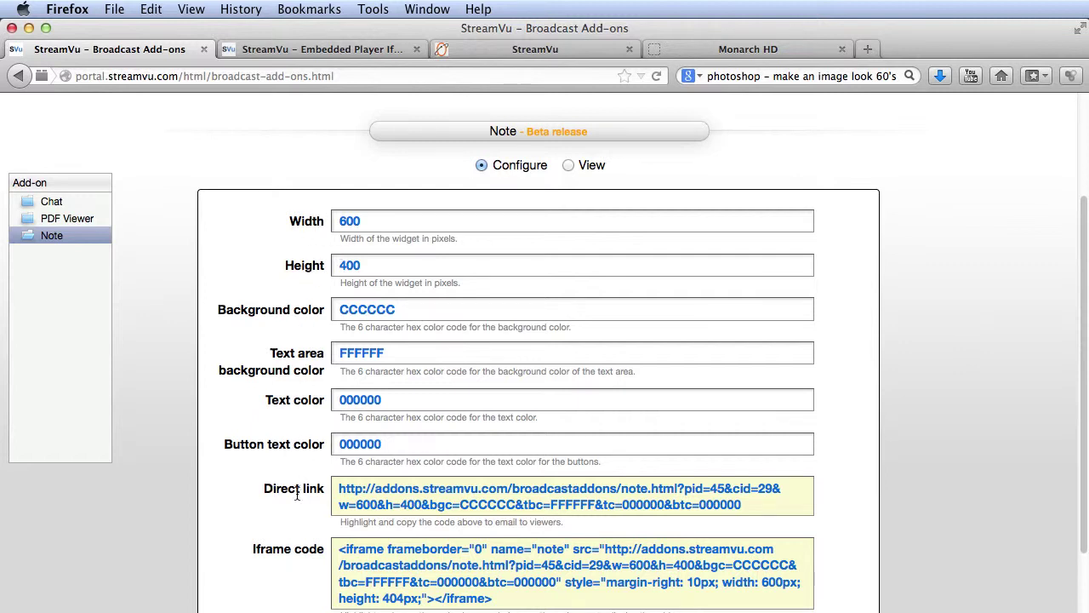
pyautogui.click(568, 165)
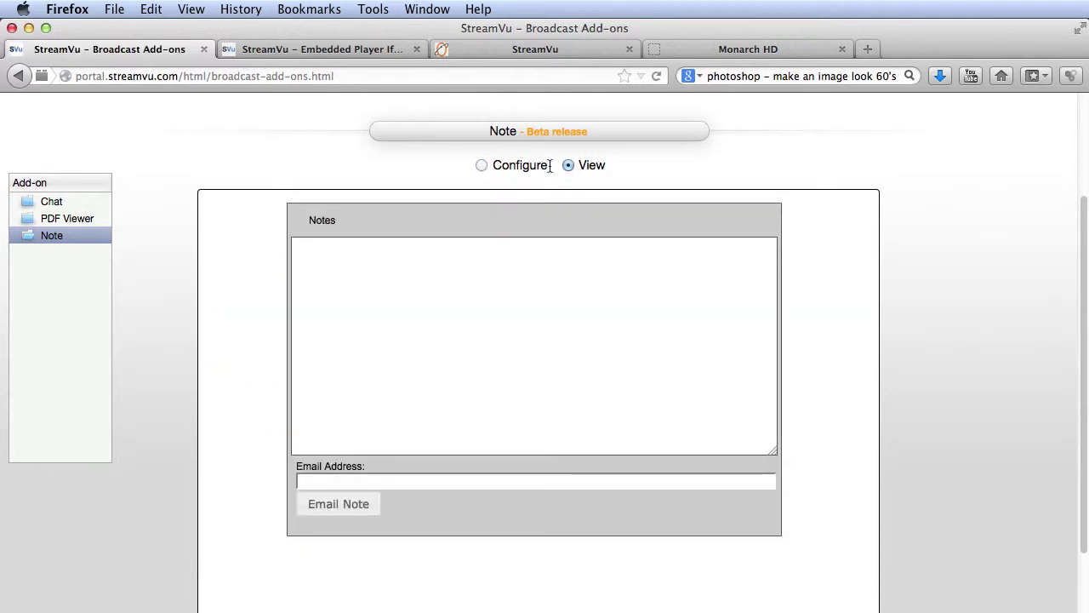
pyautogui.click(481, 165)
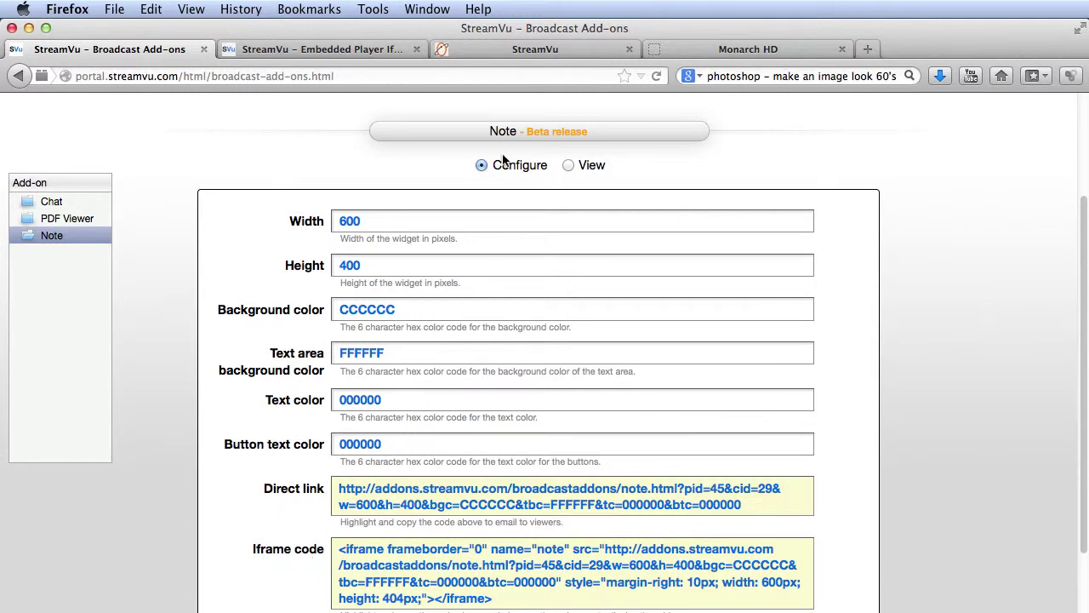
# Review the New Day Technologies product briefing page with its embedded broadcast player and add-on widgets
pyautogui.click(518, 51)
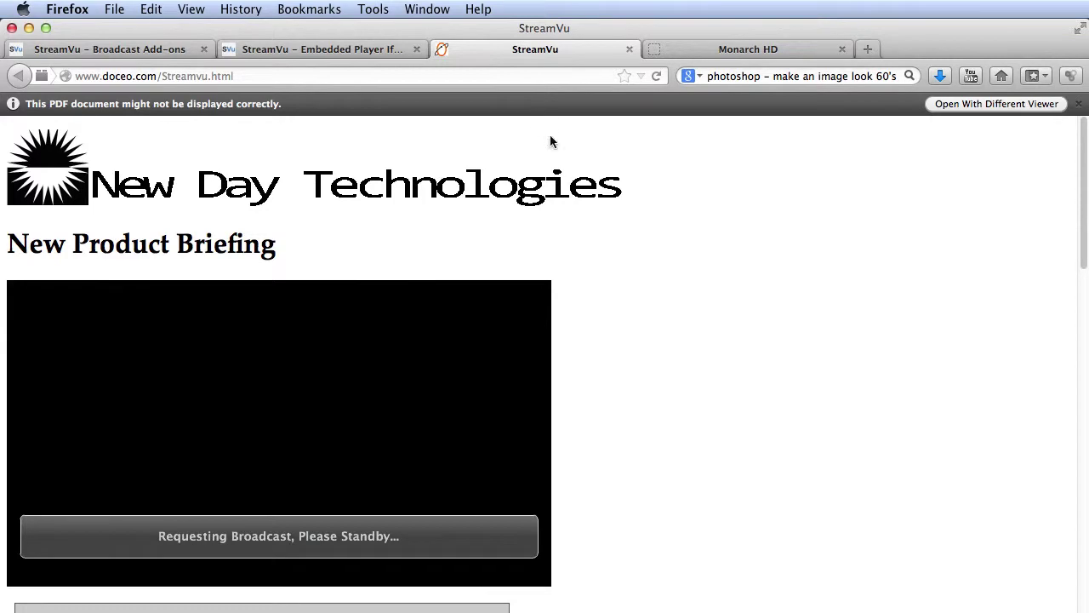
pyautogui.scroll(-10, 610, 264)
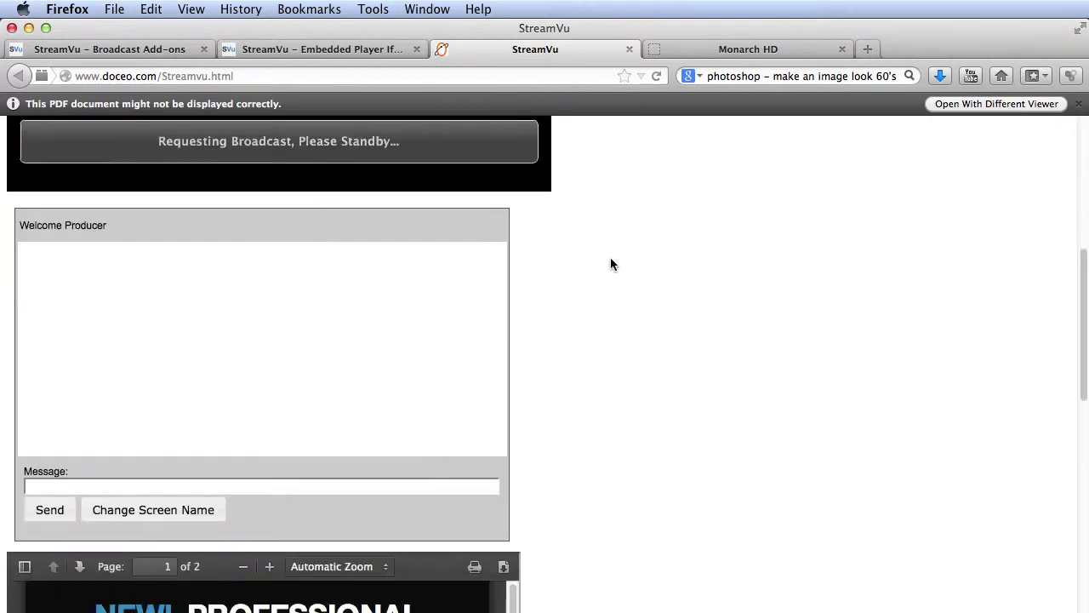
pyautogui.scroll(-6, 610, 264)
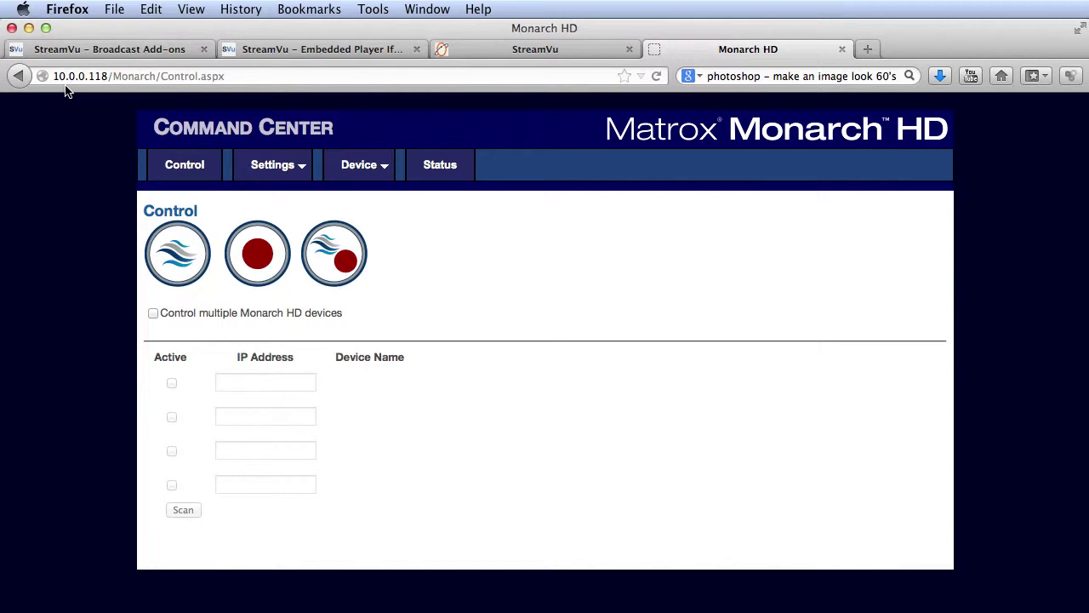
# In the Monarch HD Command Center's stream settings, load the 640x368@800 kbps profile and apply it
pyautogui.moveTo(302, 174)
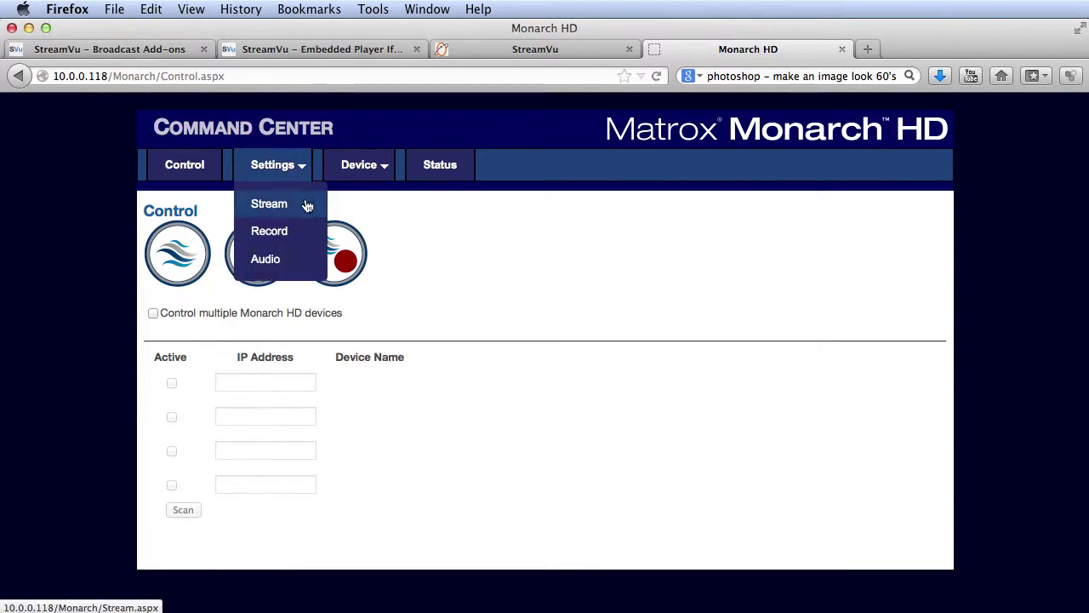
pyautogui.click(307, 205)
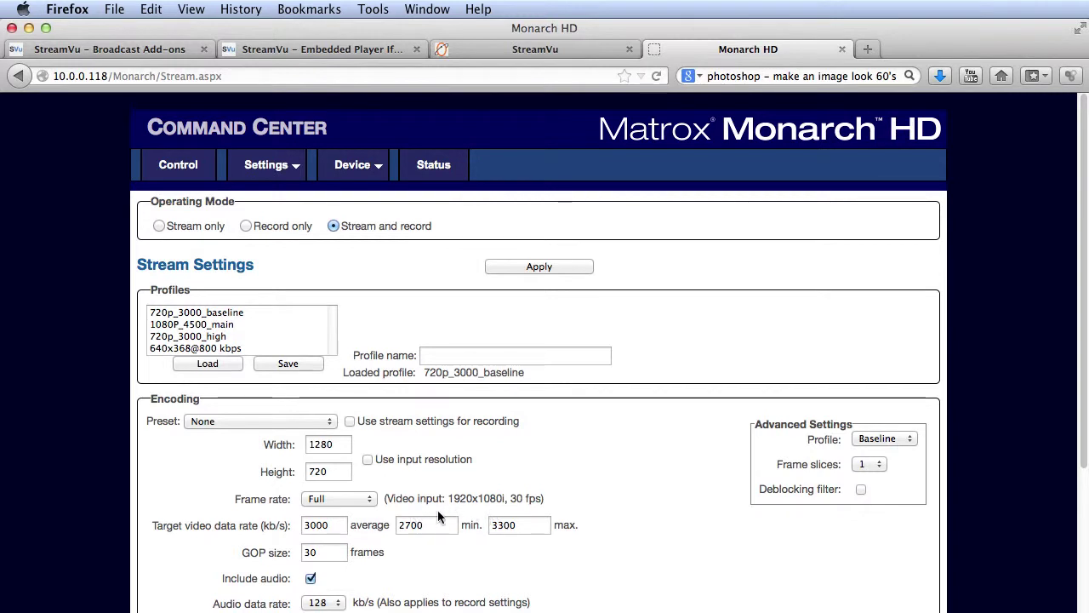
pyautogui.click(222, 348)
pyautogui.click(223, 364)
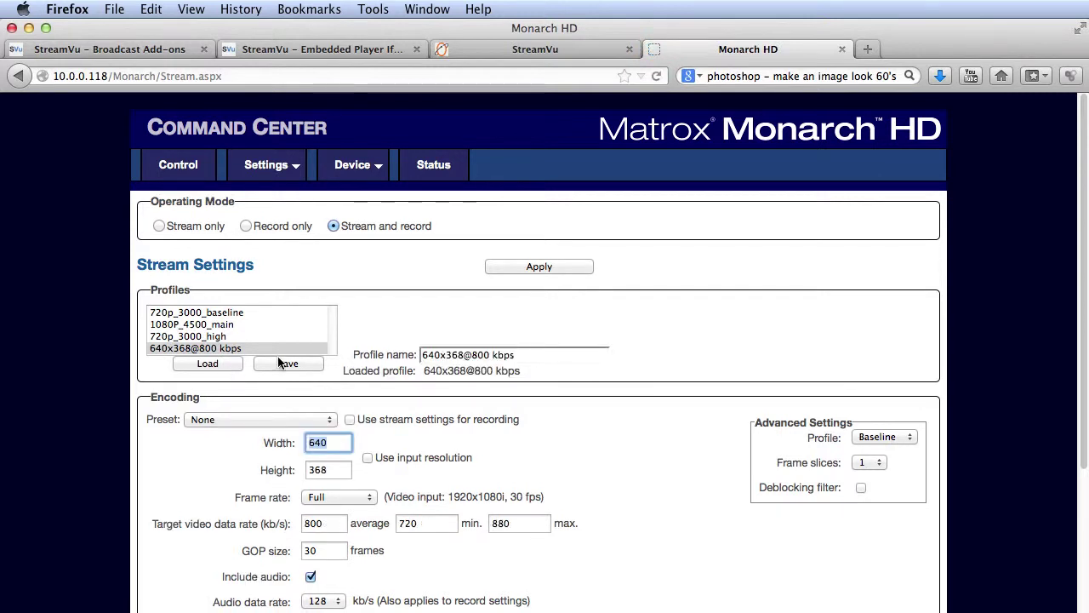
pyautogui.click(533, 269)
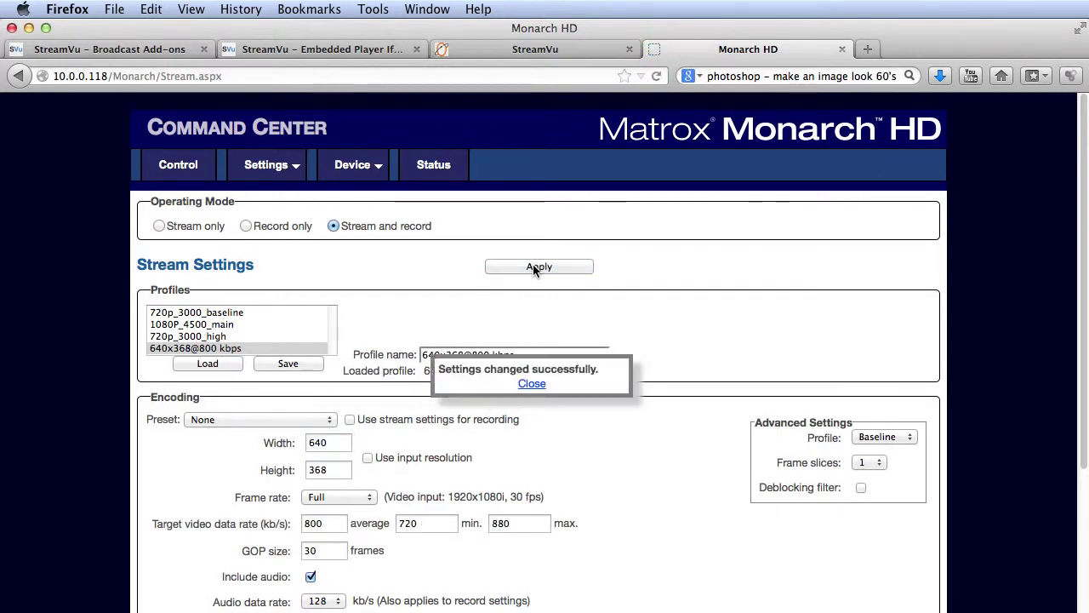
pyautogui.click(534, 384)
# Open the Monarch HD record settings and check the recording media options, keeping USB 1 selected
pyautogui.moveTo(271, 165)
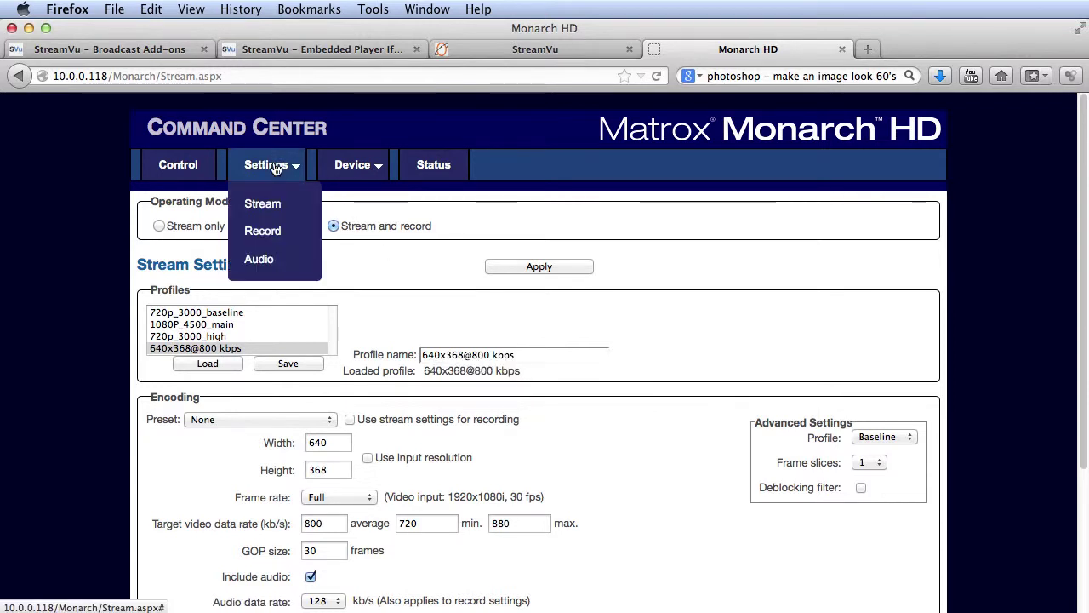
pyautogui.click(296, 236)
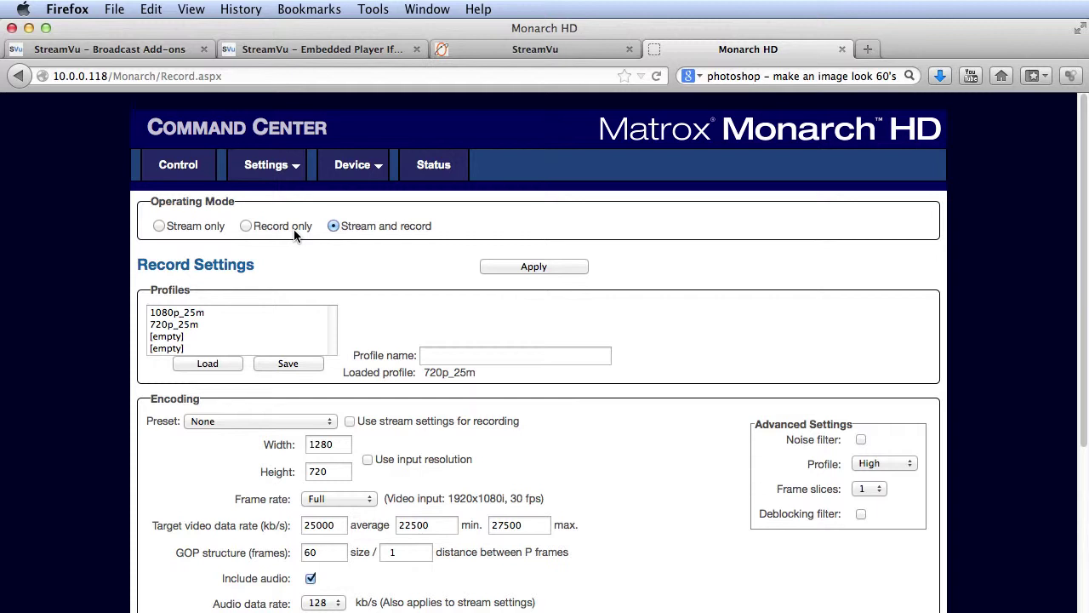
pyautogui.scroll(-5, 387, 288)
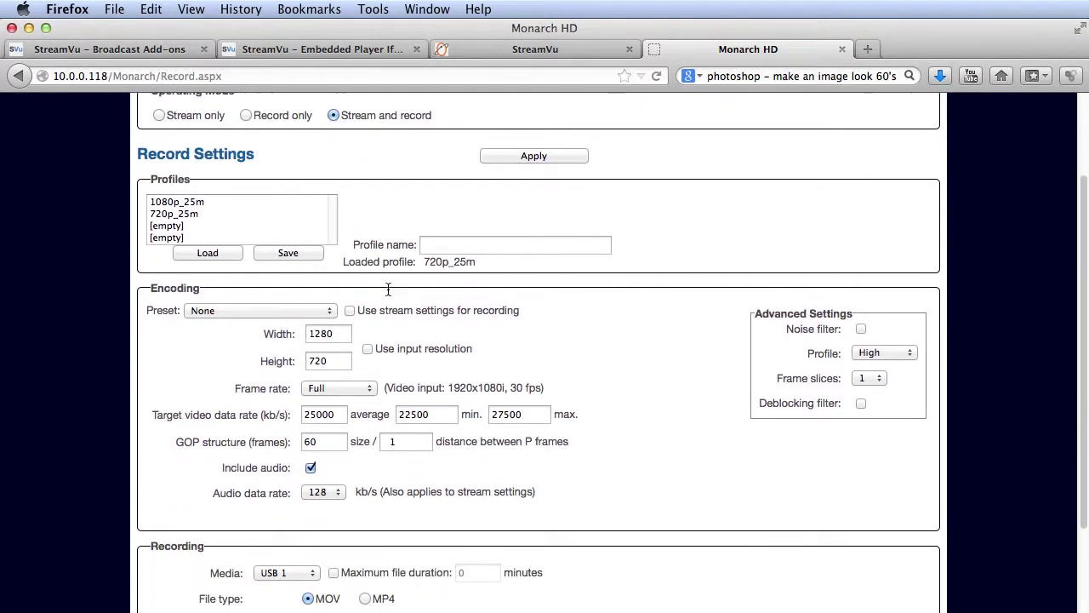
pyautogui.click(305, 460)
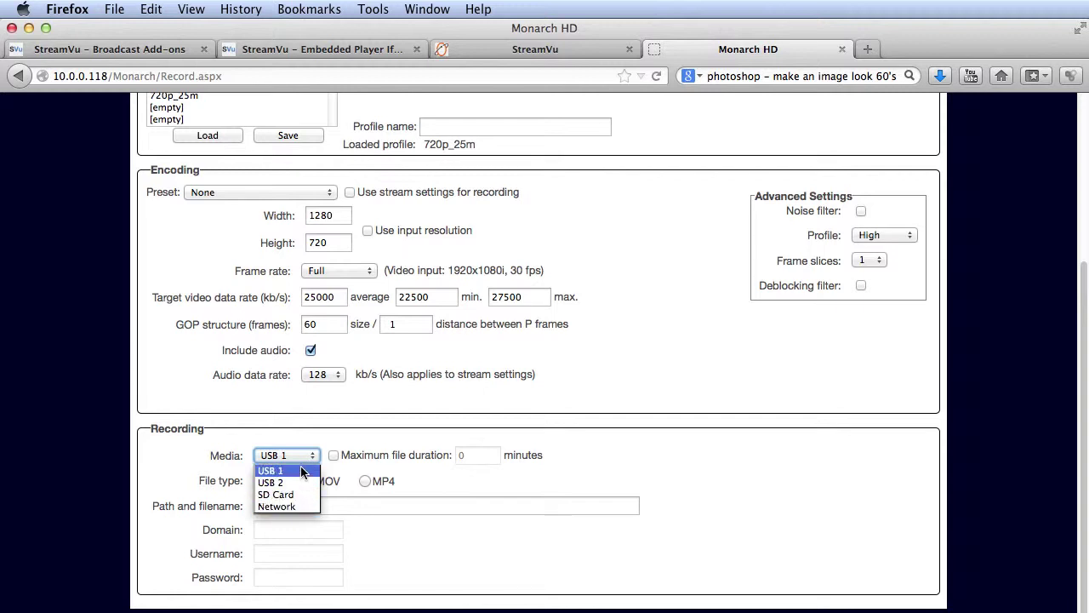
pyautogui.click(301, 456)
pyautogui.scroll(4, 365, 426)
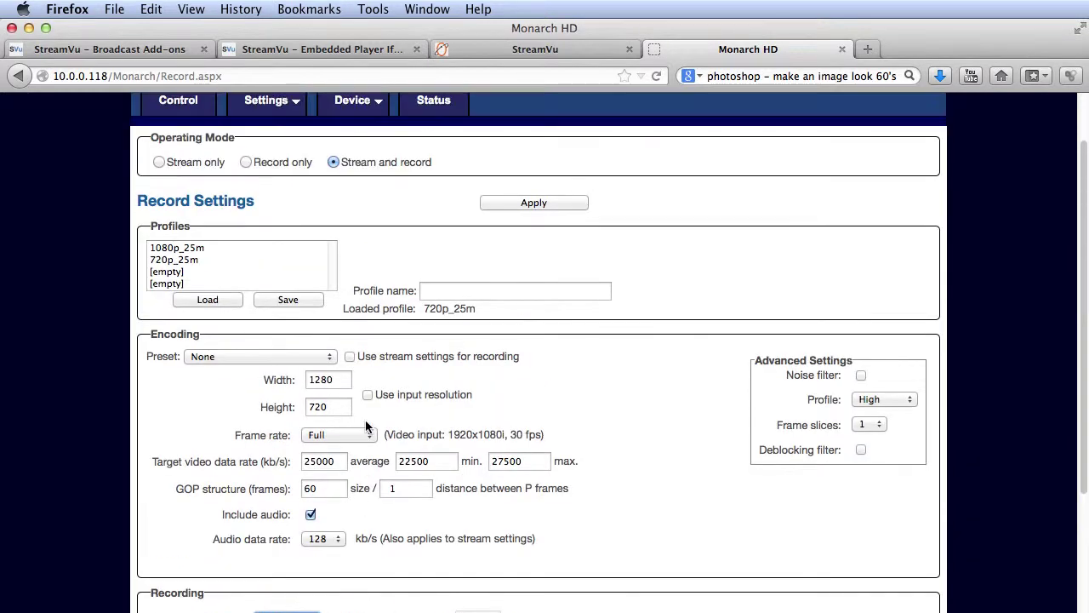
# Load the 1080p_25m record profile, apply it, and dismiss the notification
pyautogui.click(197, 248)
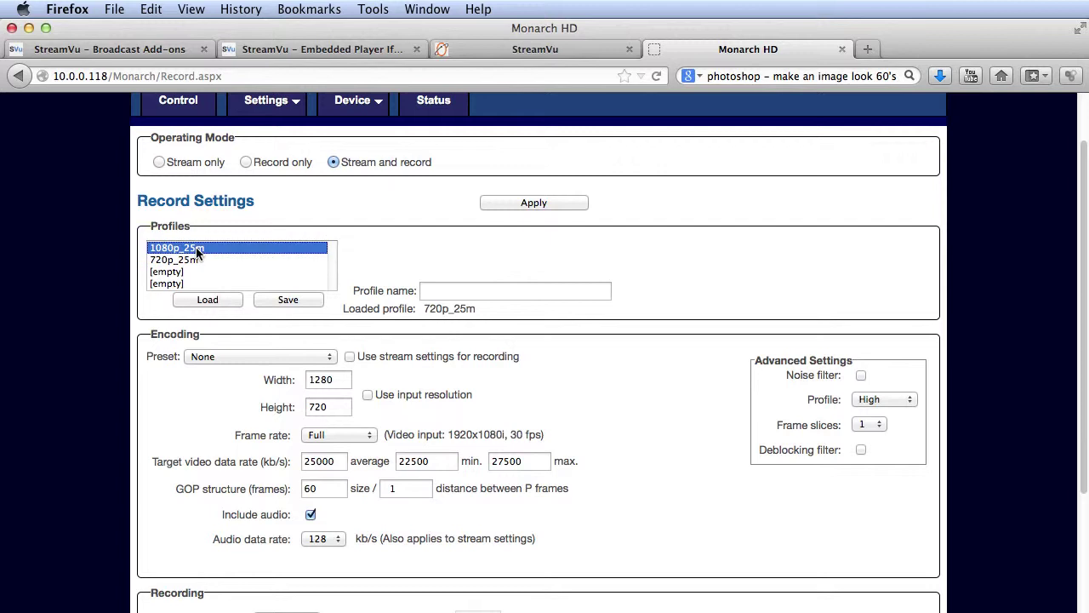
pyautogui.click(216, 298)
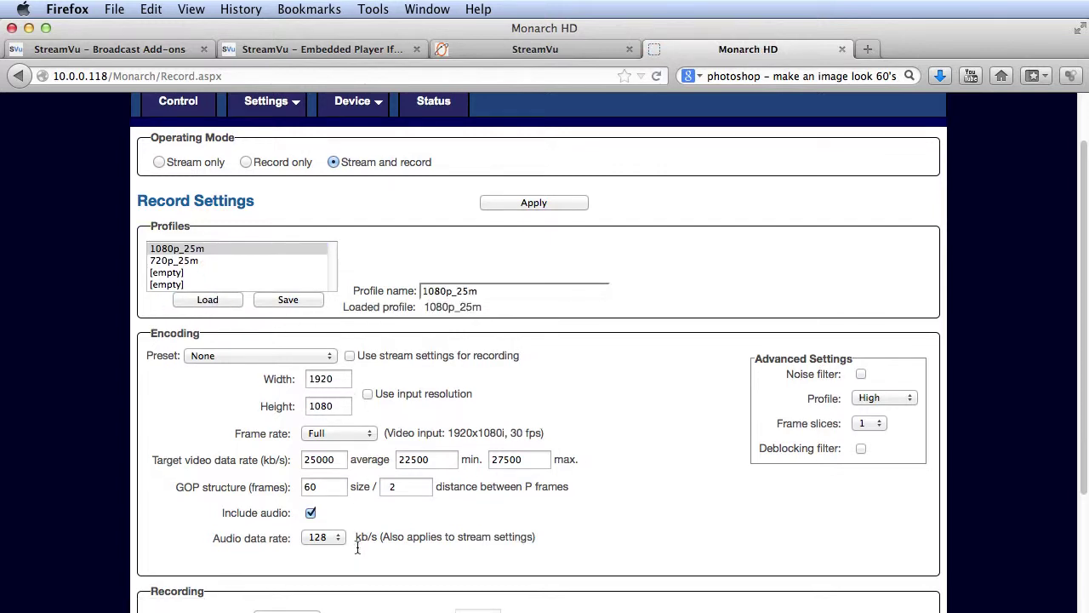
pyautogui.click(558, 203)
pyautogui.scroll(2, 558, 203)
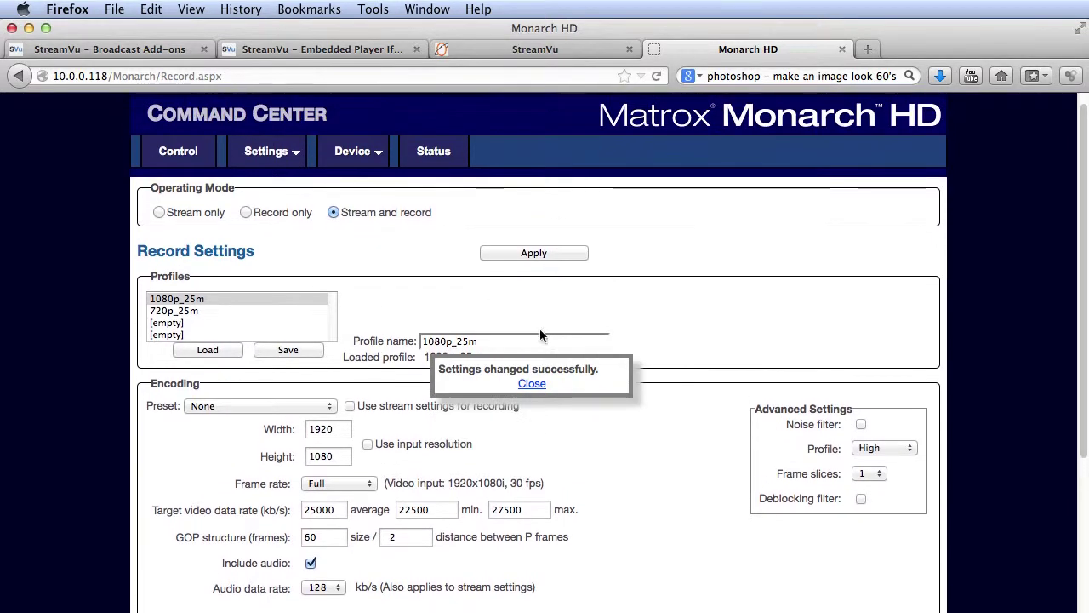
pyautogui.click(532, 384)
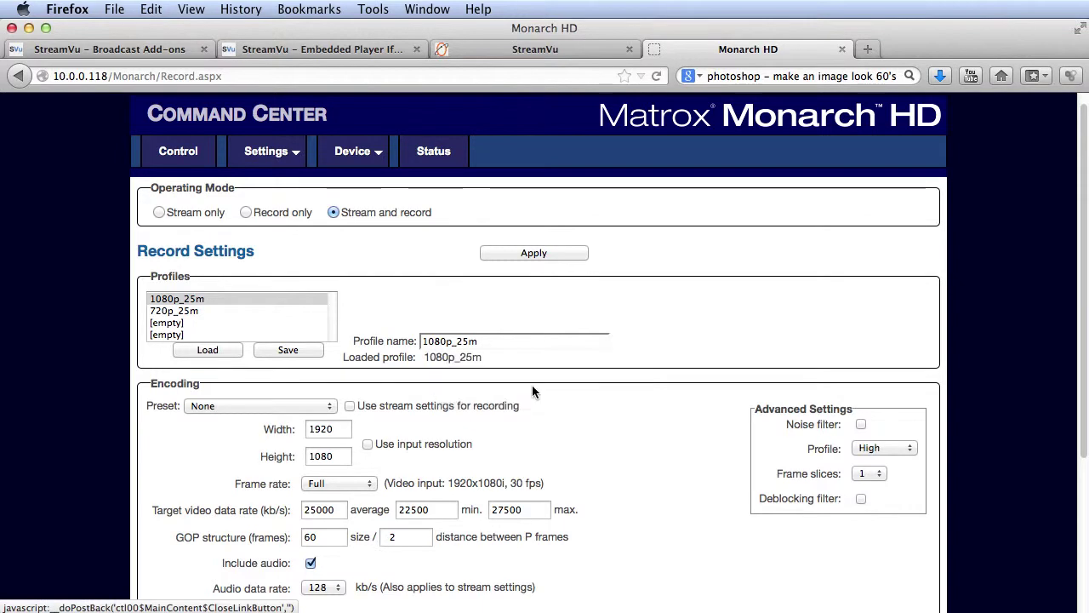
# Go to the Monarch HD control page and start streaming and recording together
pyautogui.click(183, 158)
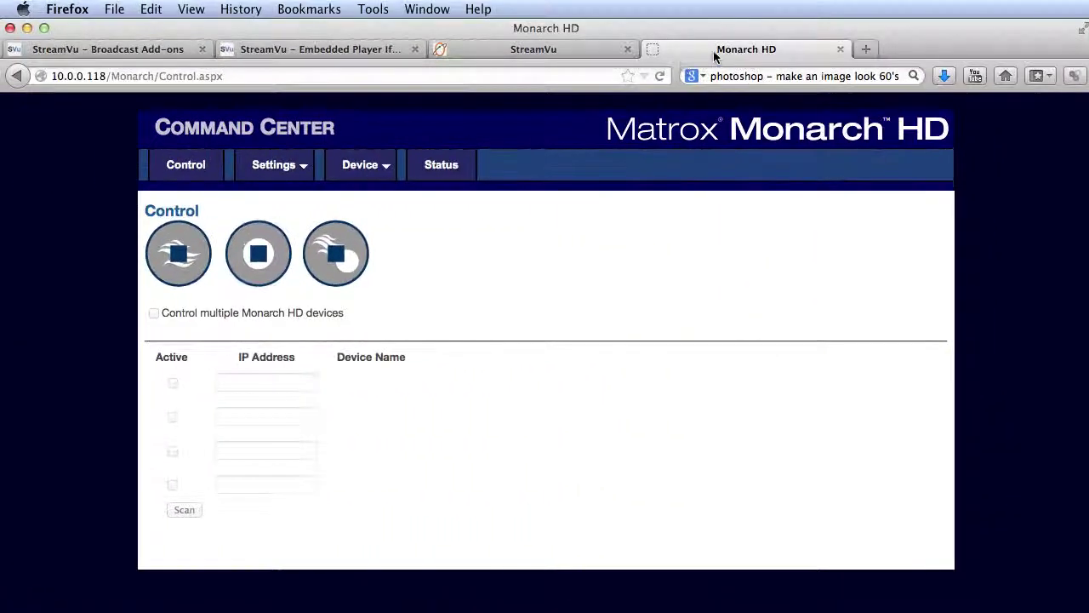
pyautogui.click(337, 263)
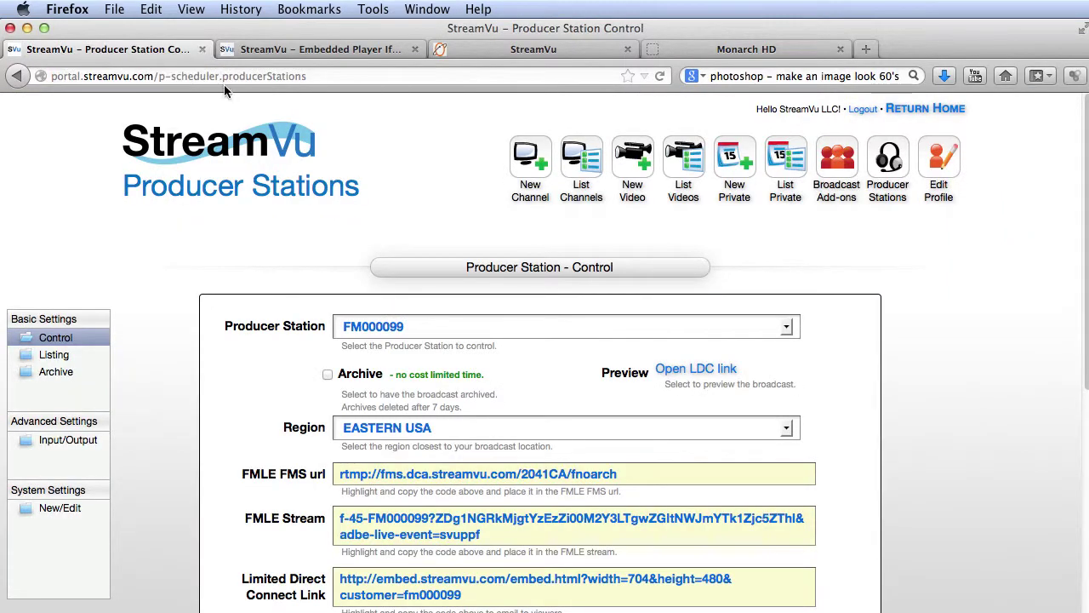
# Return to the StreamVu portal's information page and open the Producer Station report
pyautogui.click(226, 153)
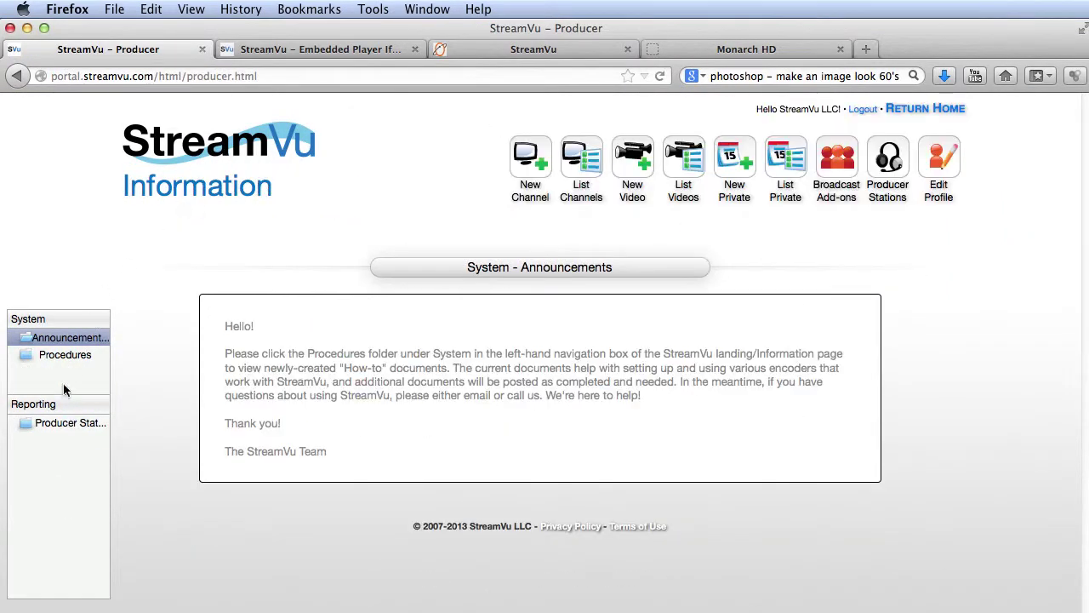
pyautogui.click(65, 427)
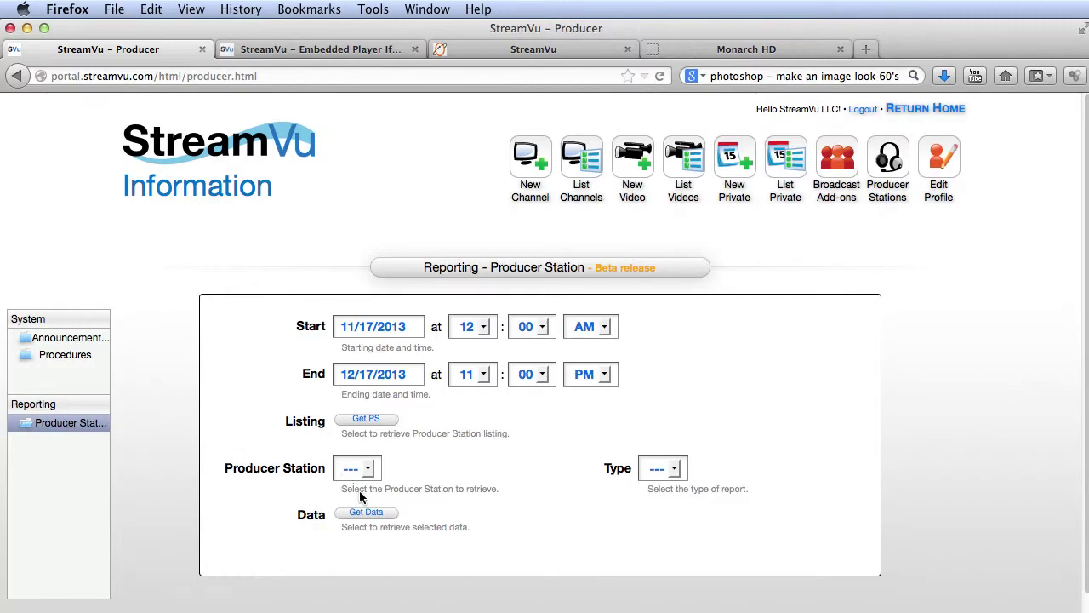